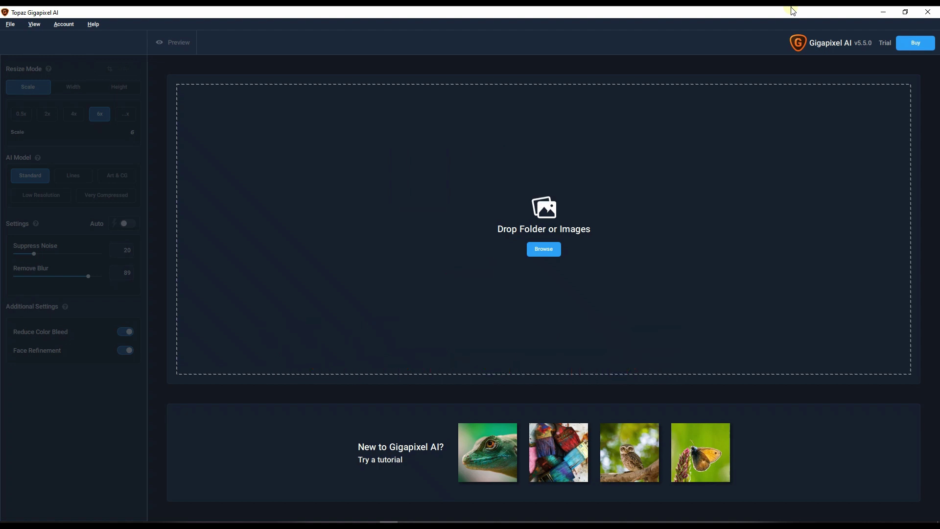
- Browse the test folder and view low scale 1.jpeg and low scale.jpeg
{"action": "left_click", "coordinate": [330, 498]}
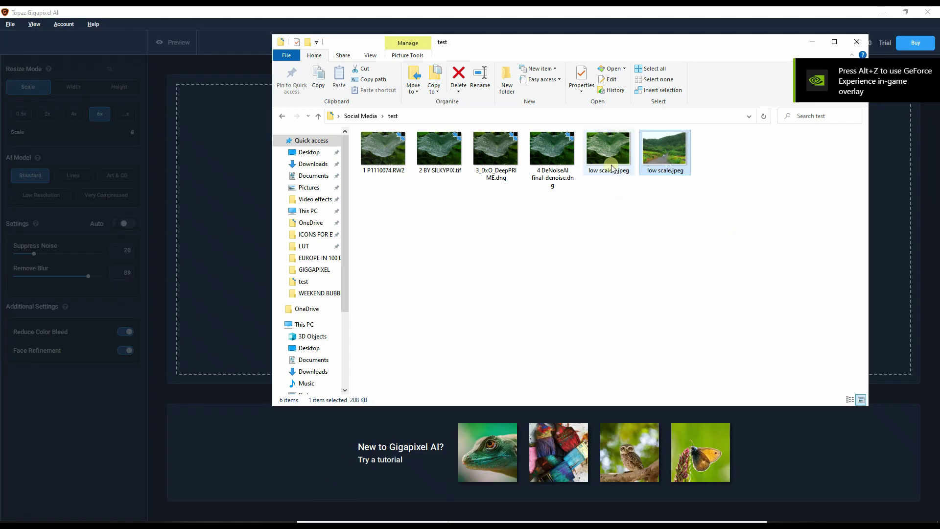
{"action": "left_click", "coordinate": [594, 158]}
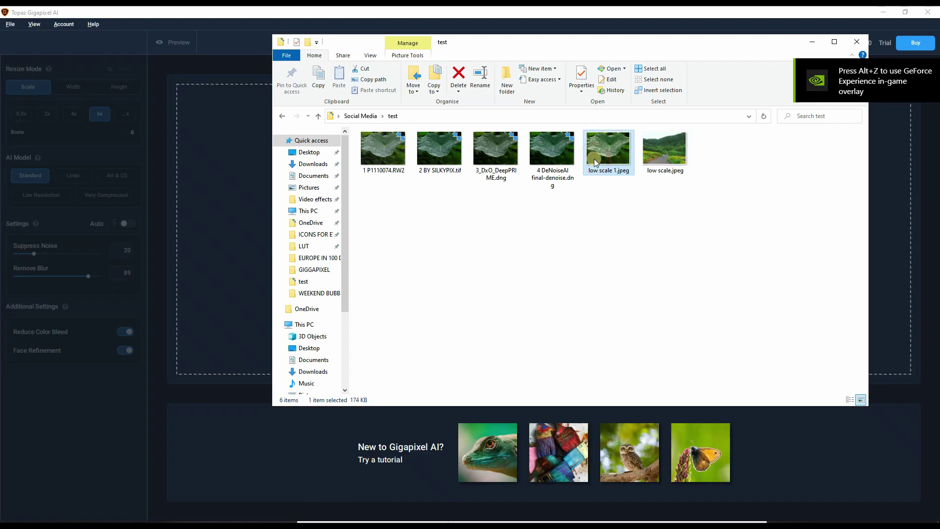
{"action": "double_click", "coordinate": [594, 159]}
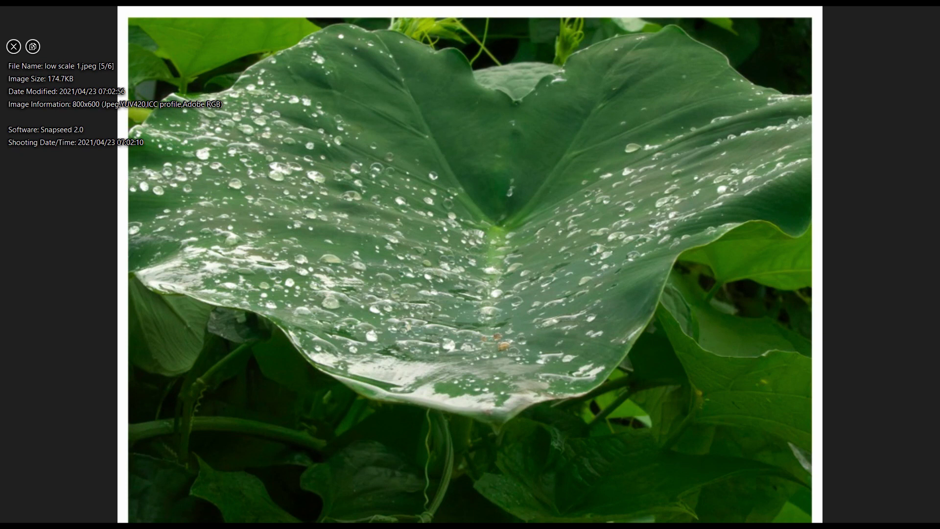
{"action": "left_click", "coordinate": [924, 14]}
{"action": "mouse_move", "coordinate": [924, 13]}
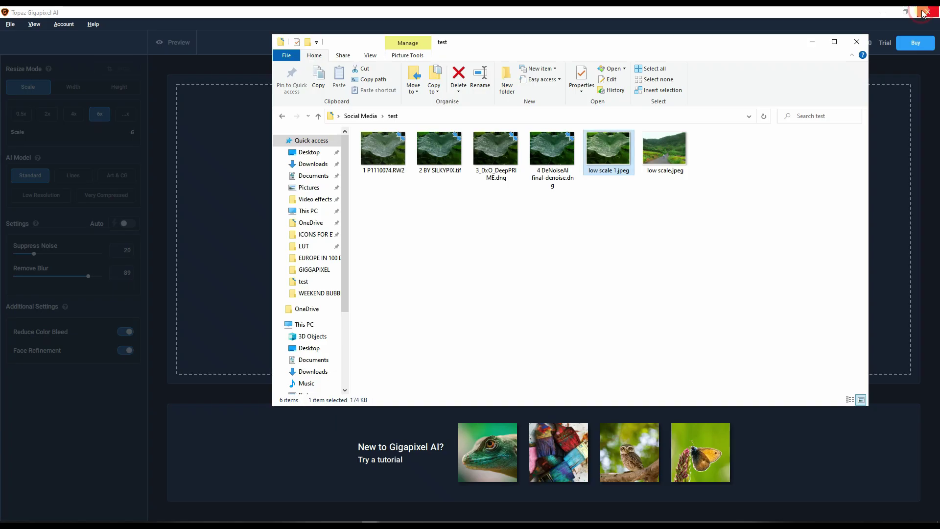
{"action": "double_click", "coordinate": [659, 159]}
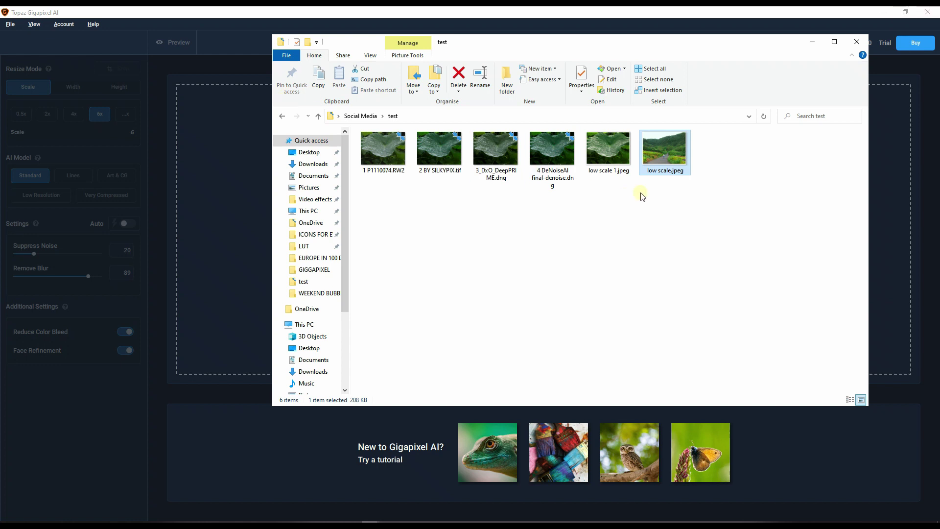
- Load low scale.jpeg, centre the navigator on the hiker, and set 0.5x (400x300 px)
{"action": "left_click_drag", "start_coordinate": [664, 157], "coordinate": [225, 215]}
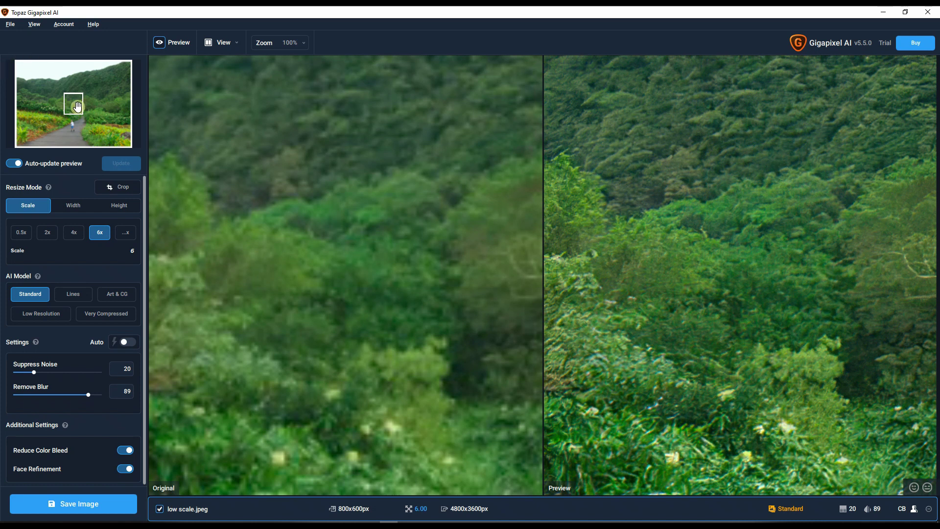
{"action": "left_click_drag", "start_coordinate": [76, 108], "coordinate": [71, 123]}
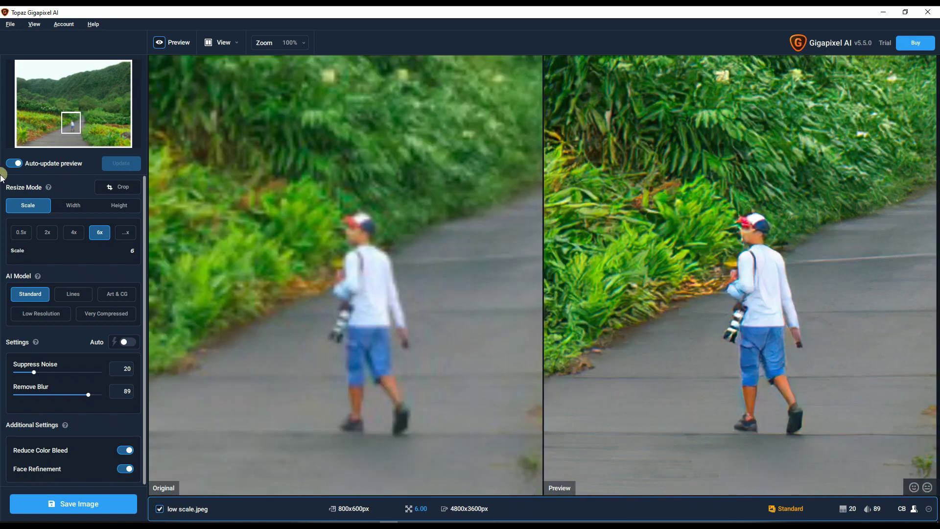
{"action": "left_click", "coordinate": [21, 233]}
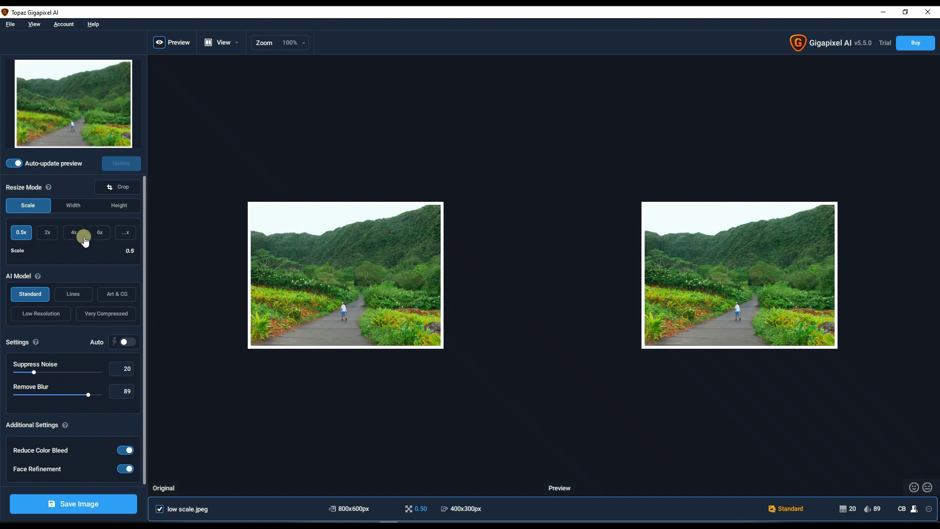
- Switch Resize Mode from Width to maximum Height of 300 px
{"action": "left_click", "coordinate": [82, 208]}
{"action": "left_click", "coordinate": [74, 206]}
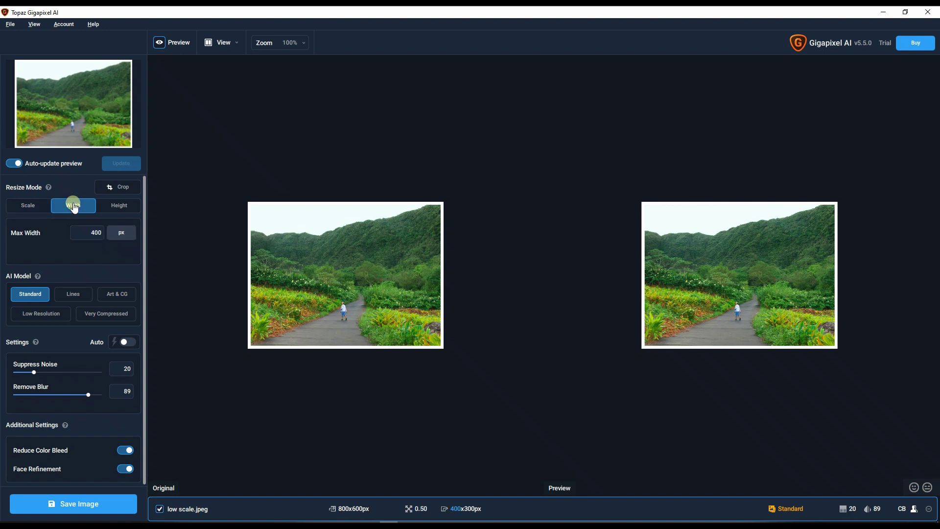
{"action": "left_click", "coordinate": [126, 210]}
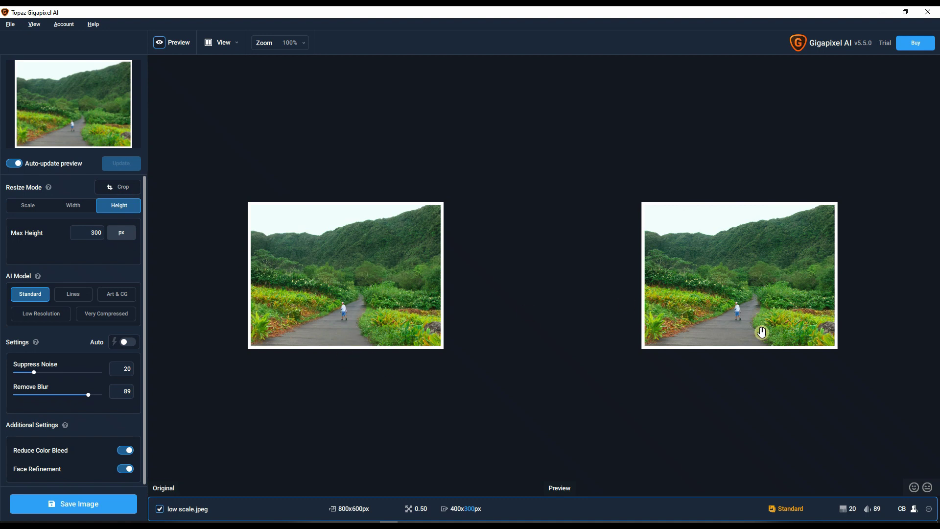
- Set the preview zoom to 100%, then to 200%
{"action": "left_click", "coordinate": [302, 46]}
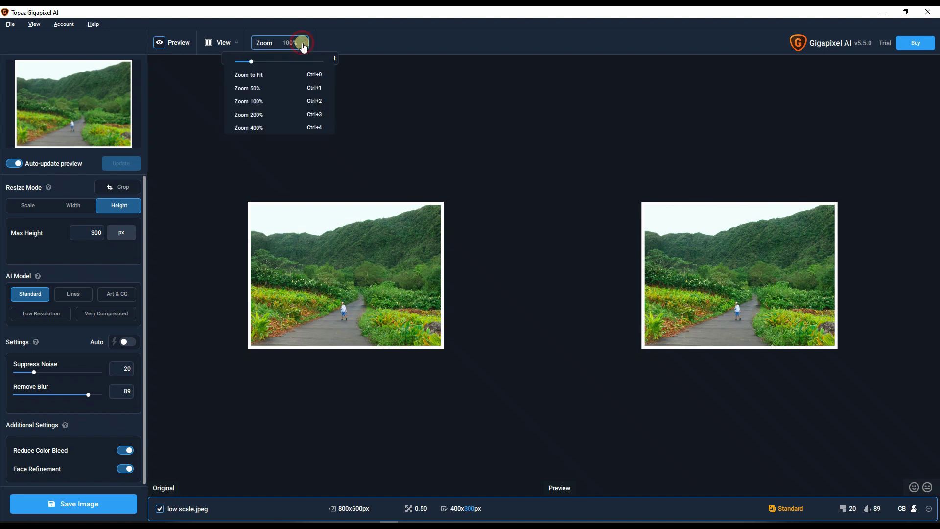
{"action": "left_click", "coordinate": [274, 99]}
{"action": "left_click", "coordinate": [305, 46]}
{"action": "left_click", "coordinate": [287, 117]}
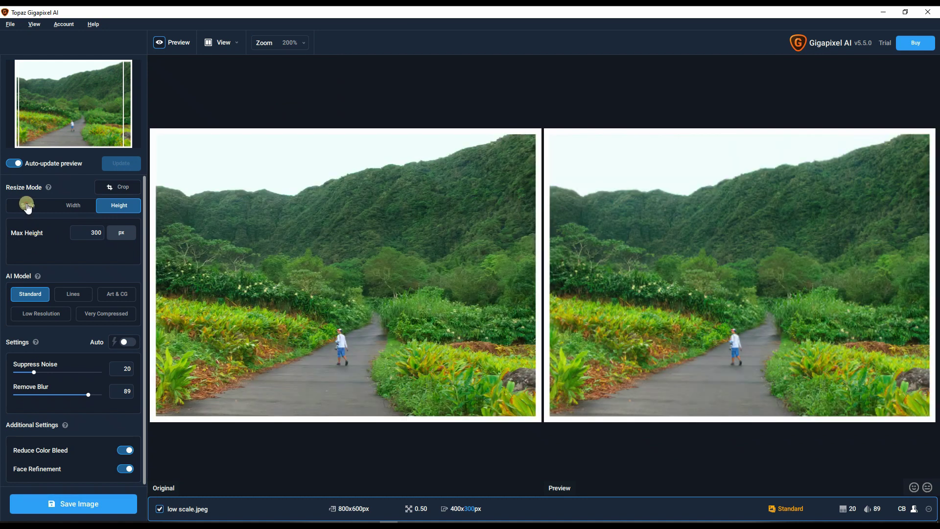
- Switch Resize Mode back to Scale, keeping 0.5x at 400x300 px
{"action": "left_click", "coordinate": [27, 208]}
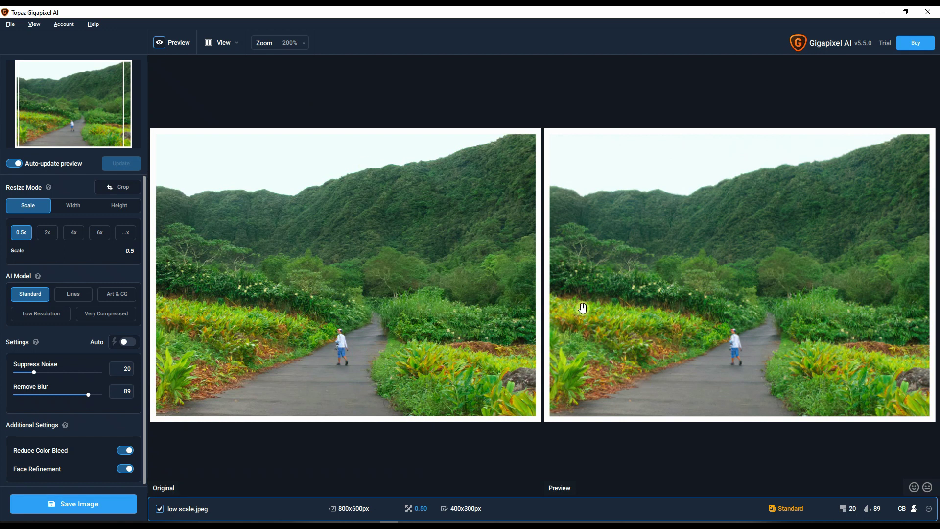
- Upscale the hiker photo 2x to 1600x1200 px and zoom the previews to fit
{"action": "left_click", "coordinate": [47, 234]}
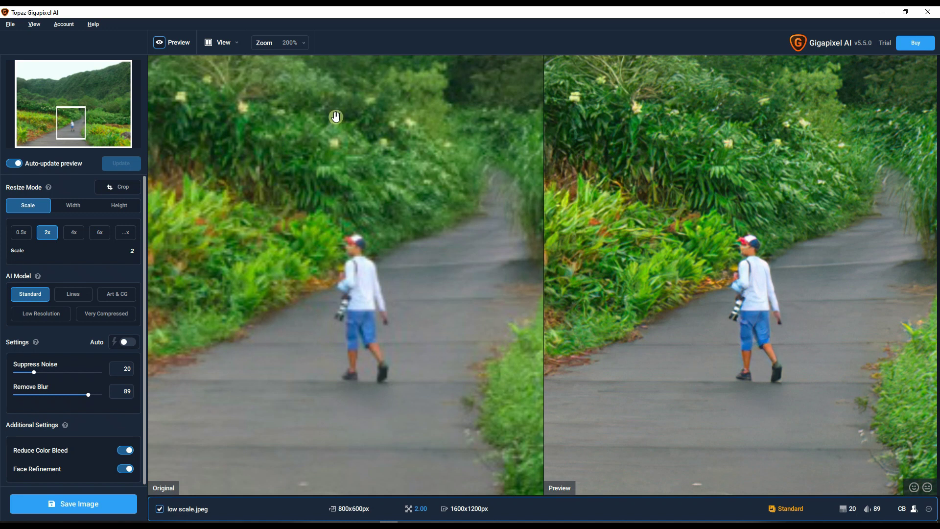
{"action": "left_click", "coordinate": [305, 46]}
{"action": "left_click", "coordinate": [270, 70]}
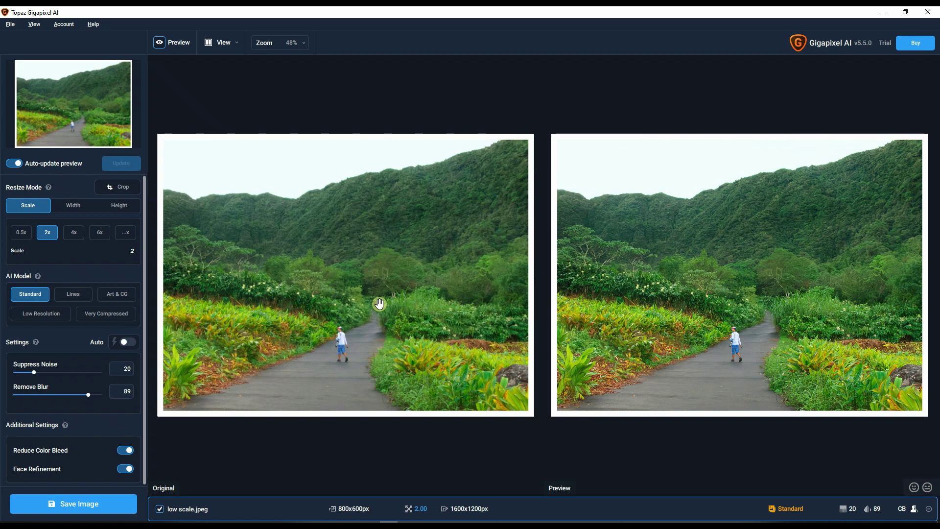
- Set the preview zoom to 100% and upscale 4x to 3200x2400 px
{"action": "left_click", "coordinate": [108, 317]}
{"action": "left_click", "coordinate": [303, 49]}
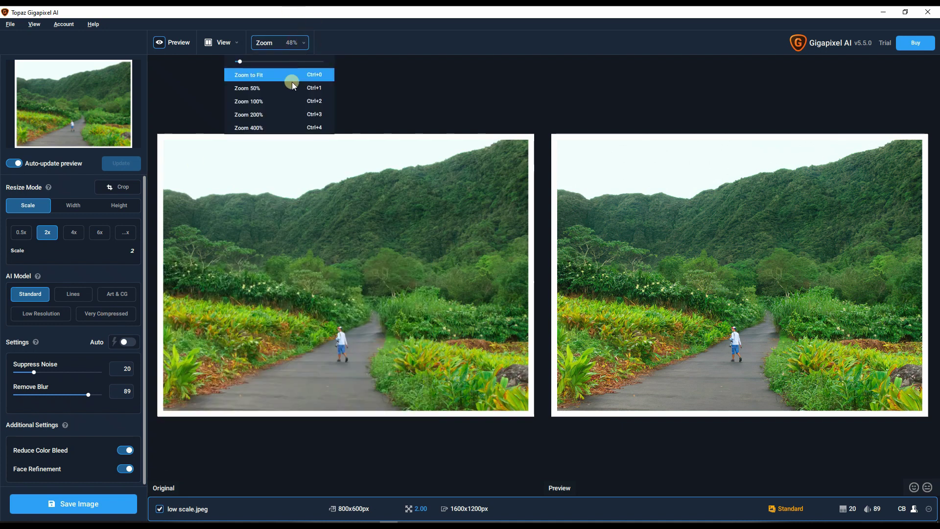
{"action": "left_click", "coordinate": [285, 100]}
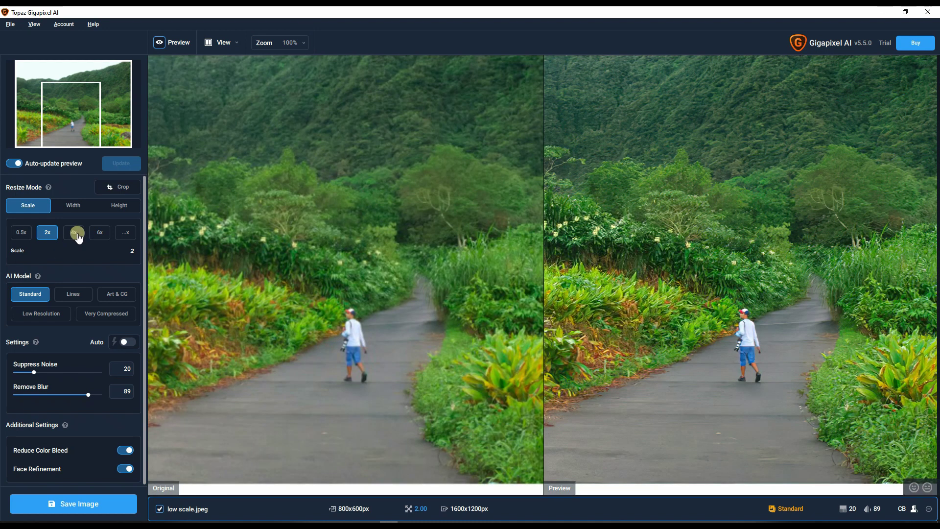
{"action": "left_click", "coordinate": [77, 234]}
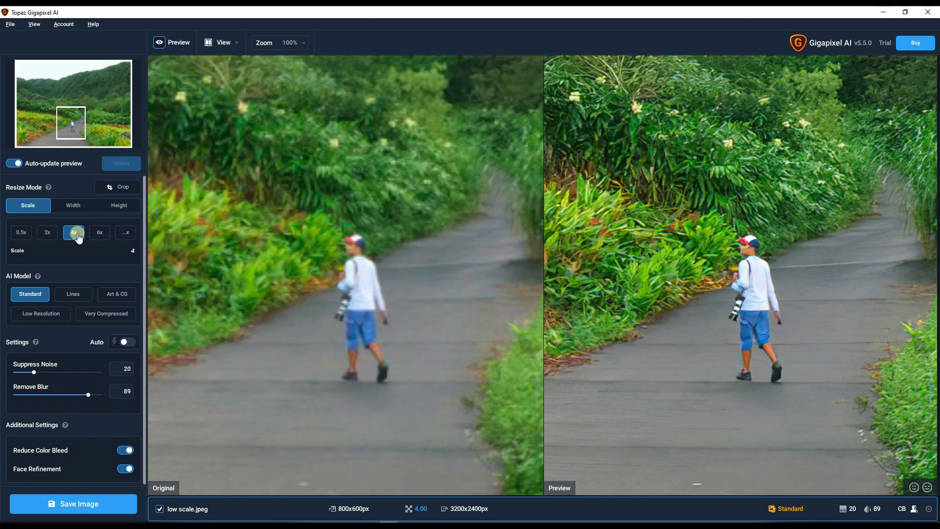
- Pan the comparison view to centre the hiker walking up the path
{"action": "left_click", "coordinate": [455, 378]}
{"action": "left_click_drag", "start_coordinate": [402, 339], "coordinate": [396, 330]}
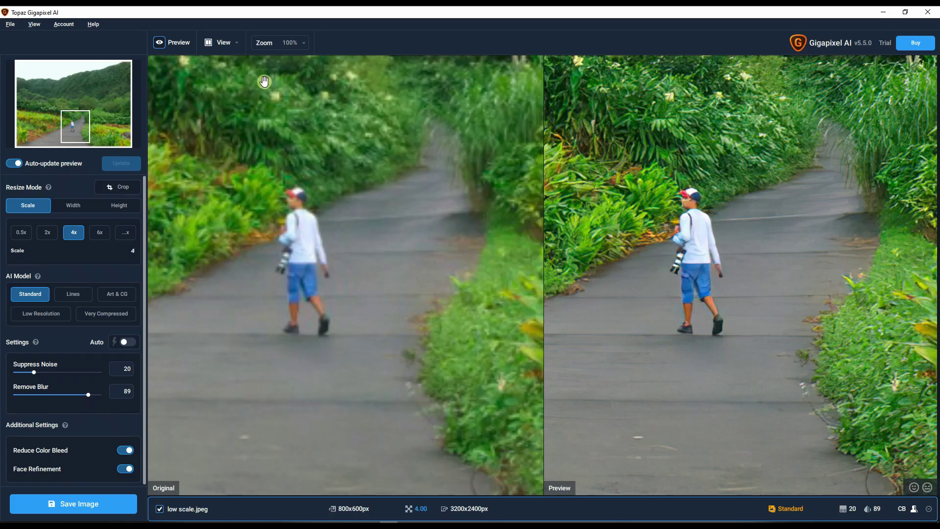
{"action": "left_click", "coordinate": [305, 50]}
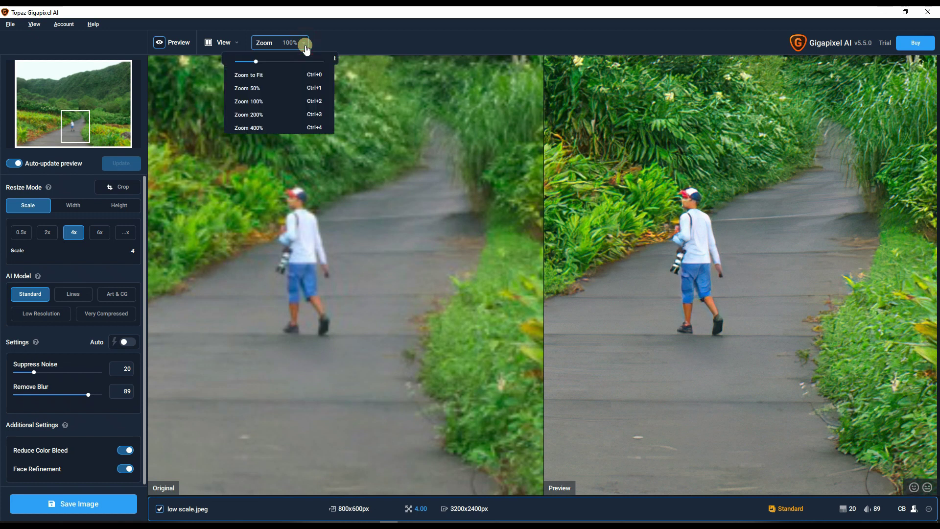
- Zoom to fit and switch to Single View showing only the 4x preview
{"action": "left_click", "coordinate": [282, 76]}
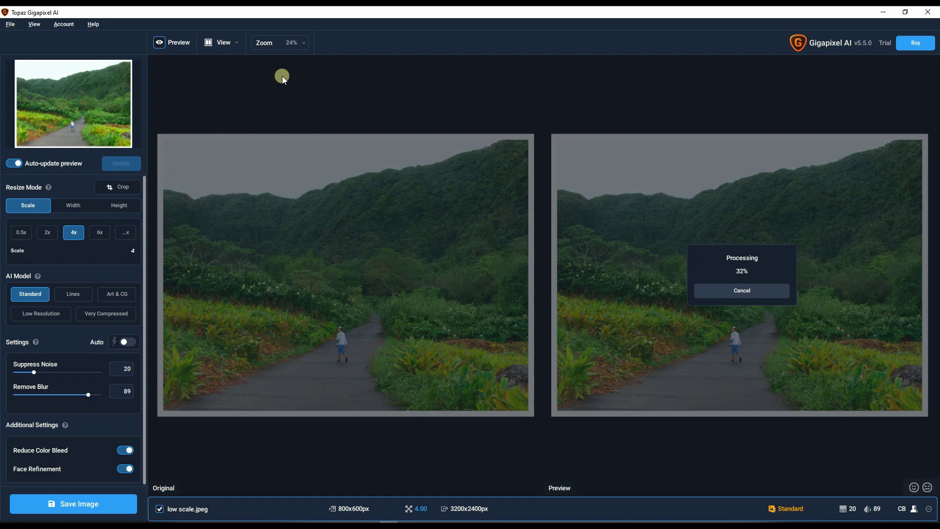
{"action": "left_click", "coordinate": [237, 43]}
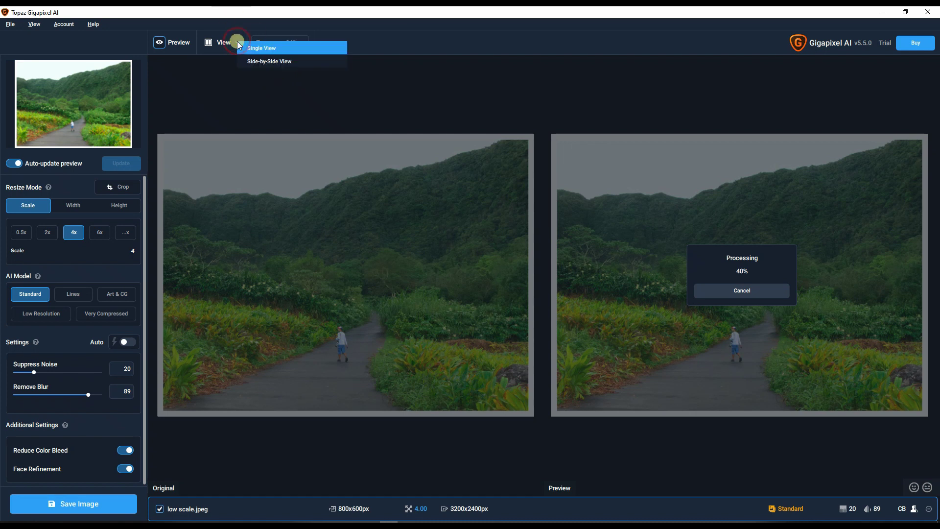
{"action": "left_click", "coordinate": [250, 47]}
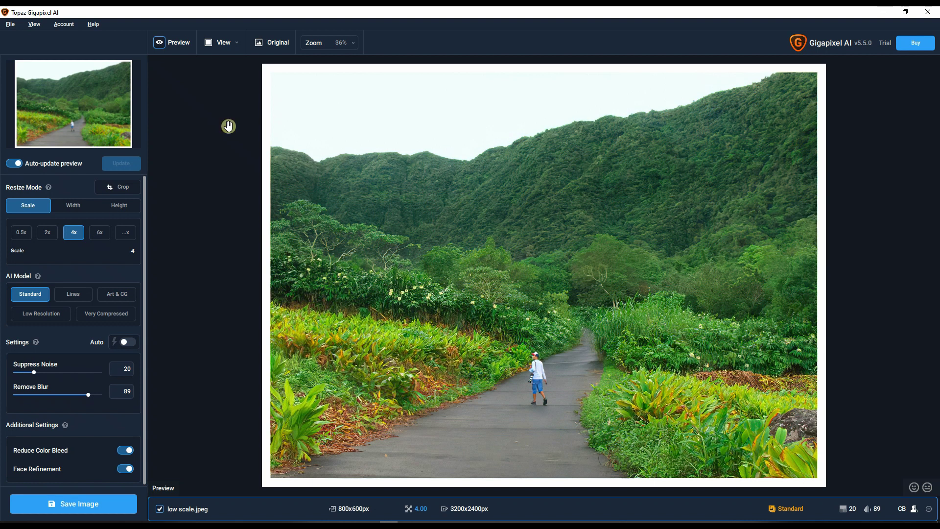
- Return to split view, upscale 6x to 4800x3600 px, and pan toward the mountains
{"action": "left_click", "coordinate": [235, 41]}
{"action": "left_click", "coordinate": [247, 57]}
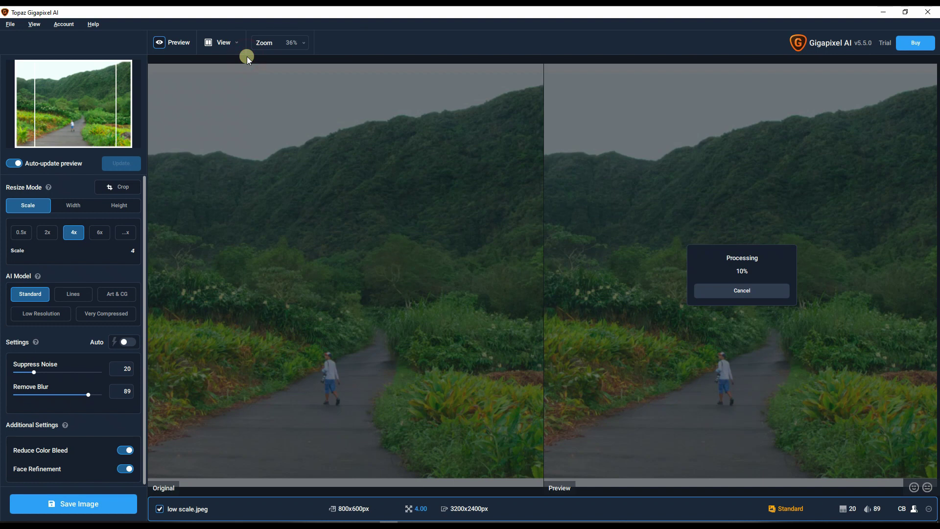
{"action": "left_click", "coordinate": [98, 233]}
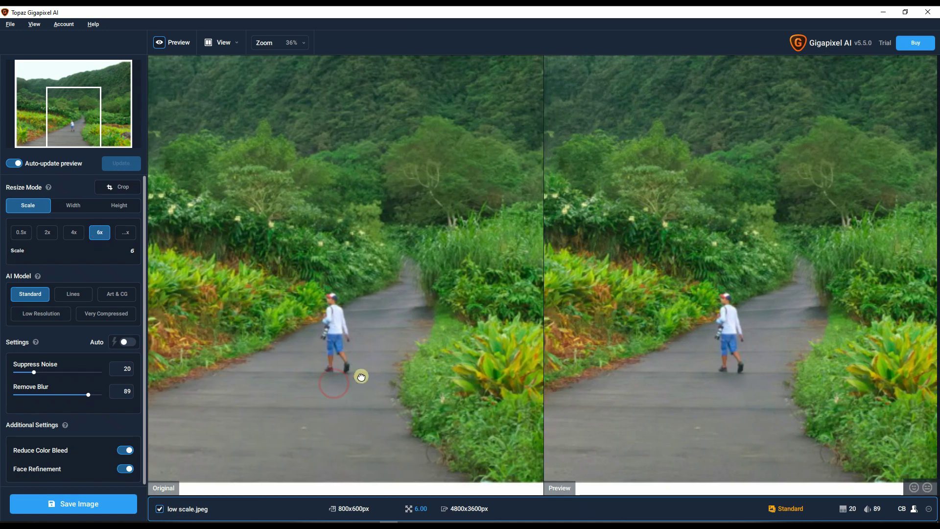
{"action": "left_click_drag", "start_coordinate": [360, 374], "coordinate": [438, 434]}
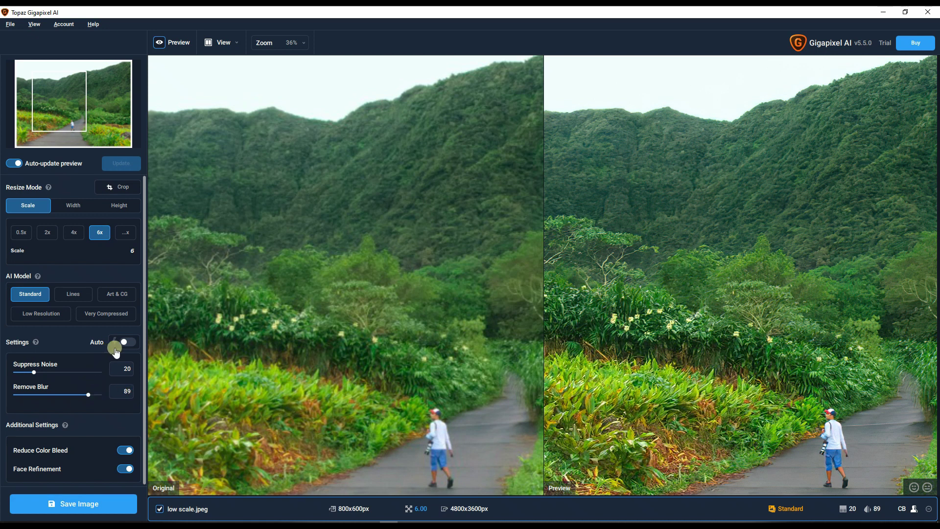
- Enable Auto enhancement settings, which drops blur removal to 60
{"action": "left_click", "coordinate": [130, 342]}
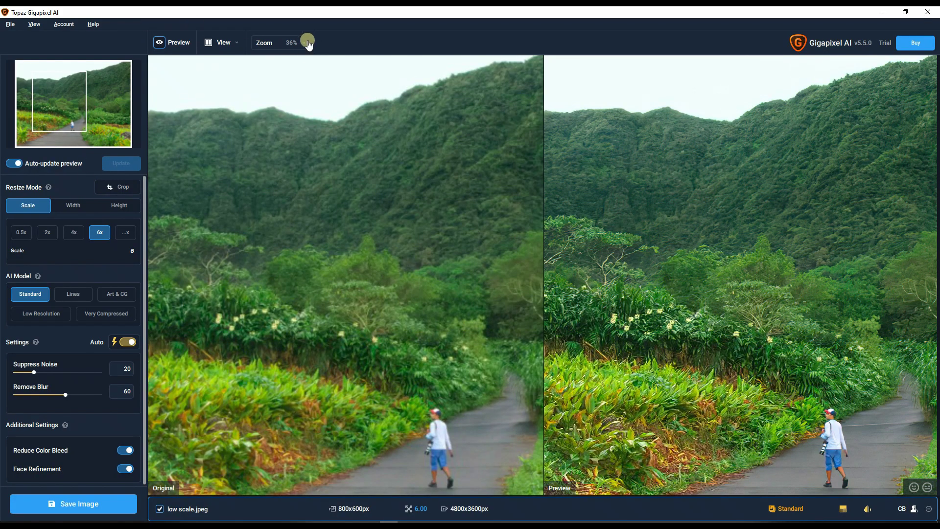
- Zoom both panes to 100% and pan the navigator to the walking hiker
{"action": "left_click", "coordinate": [303, 42]}
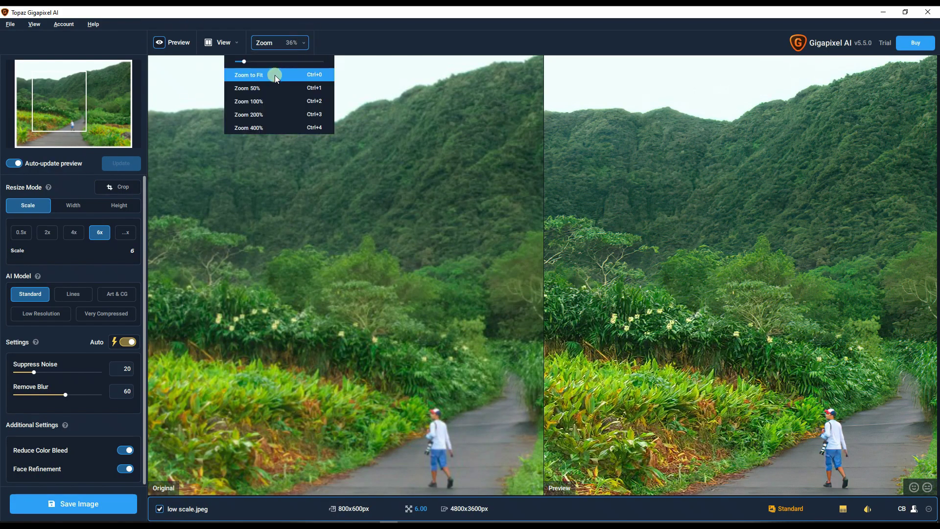
{"action": "left_click", "coordinate": [266, 100]}
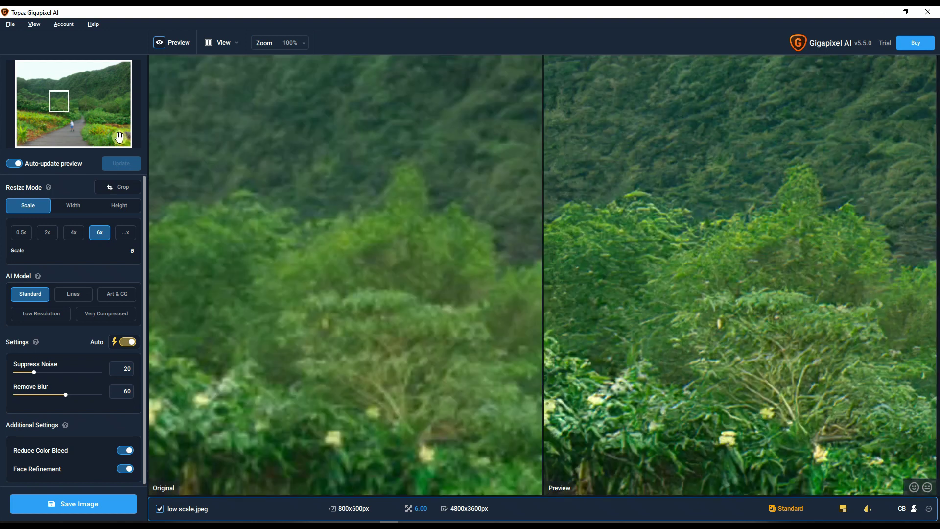
{"action": "left_click_drag", "start_coordinate": [61, 97], "coordinate": [71, 129]}
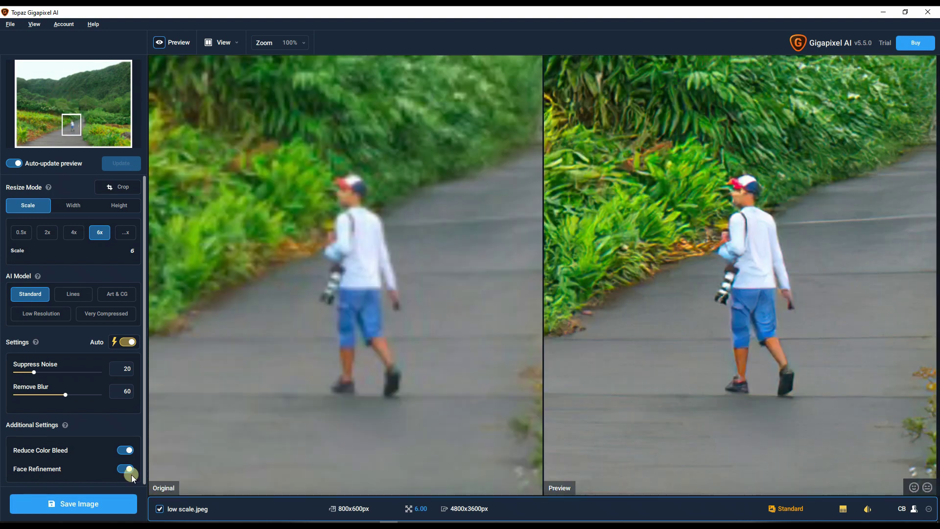
- Compare the hiker with Face Refinement off, then turn it back on
{"action": "left_click", "coordinate": [128, 470]}
{"action": "left_click", "coordinate": [126, 470]}
{"action": "left_click", "coordinate": [717, 306]}
- Check the hiker at 200% zoom, then Zoom to Fit at 16%
{"action": "left_click", "coordinate": [303, 45]}
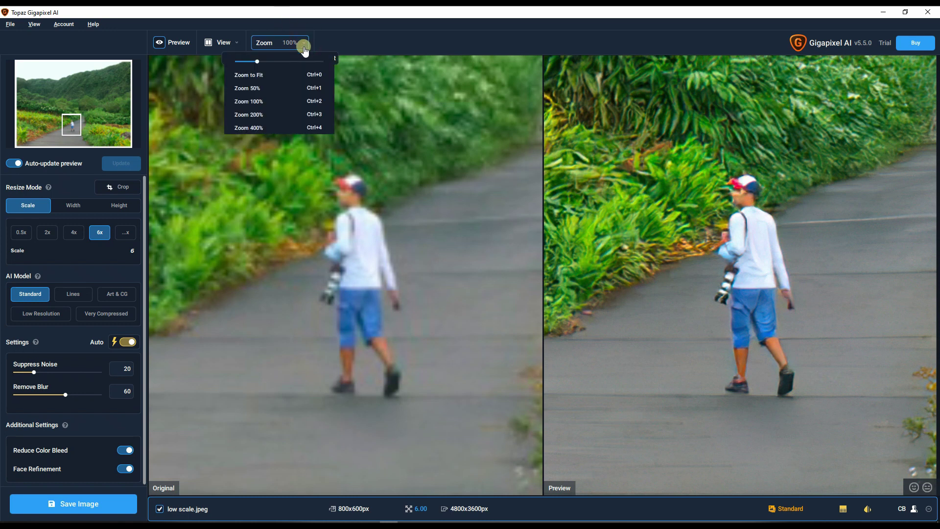
{"action": "left_click", "coordinate": [263, 114]}
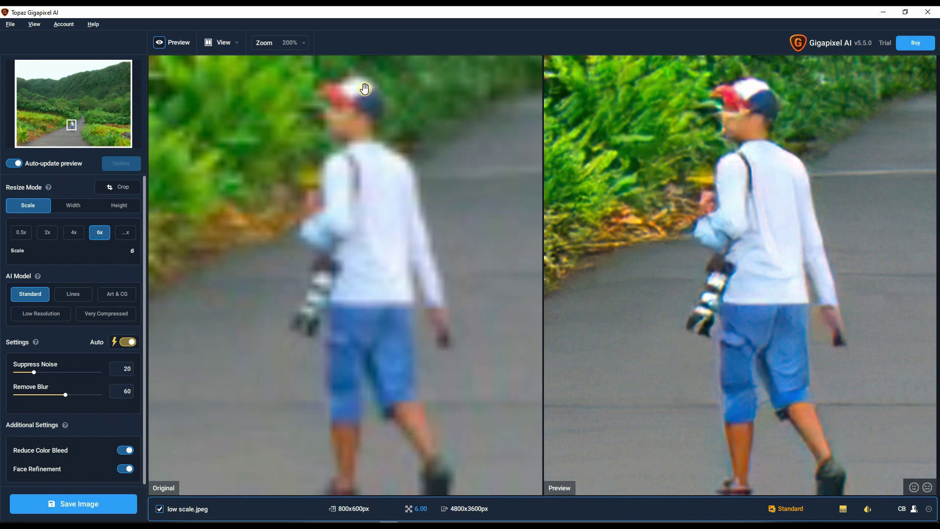
{"action": "left_click", "coordinate": [304, 43]}
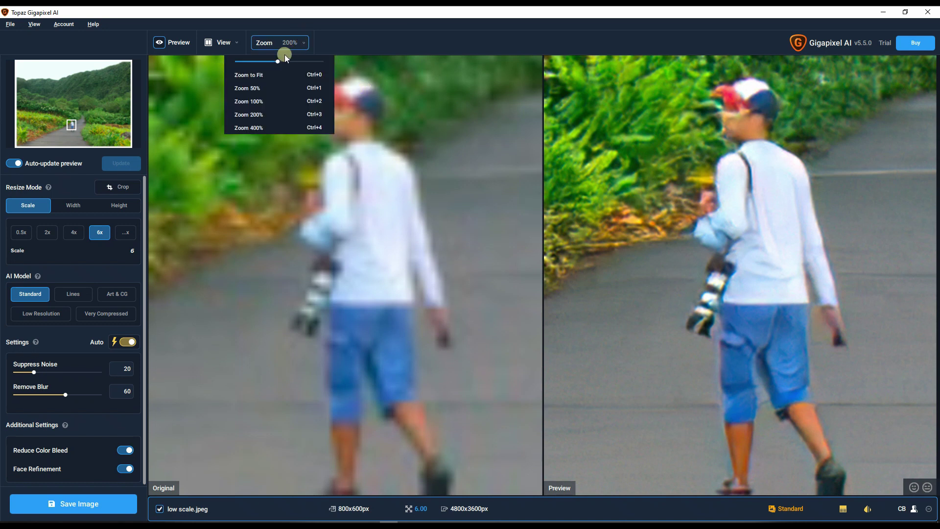
{"action": "left_click", "coordinate": [265, 75]}
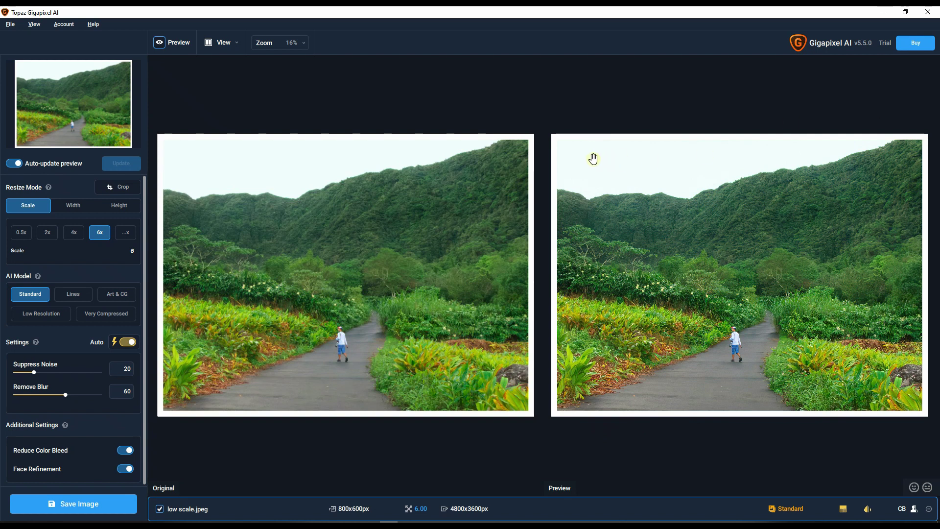
- Set both panes back to Zoom 100% on the walking hiker
{"action": "left_click", "coordinate": [301, 44]}
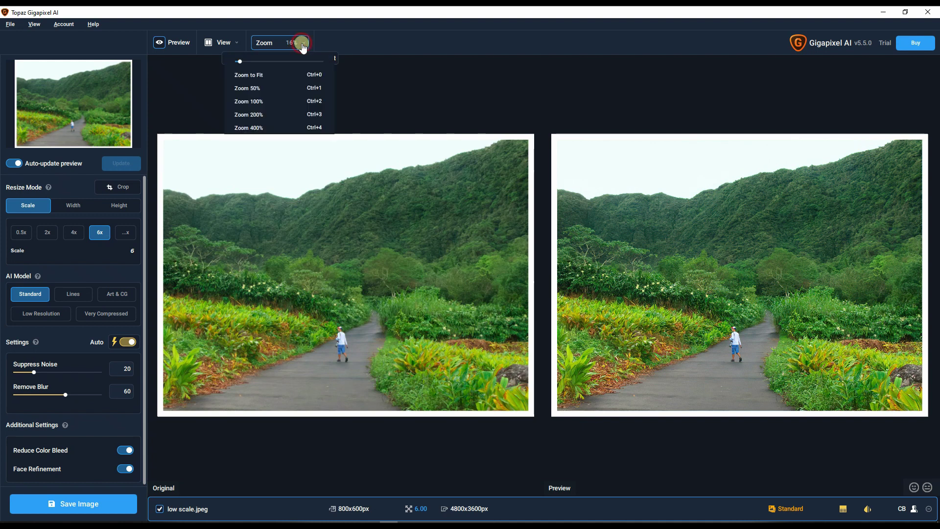
{"action": "left_click", "coordinate": [289, 101]}
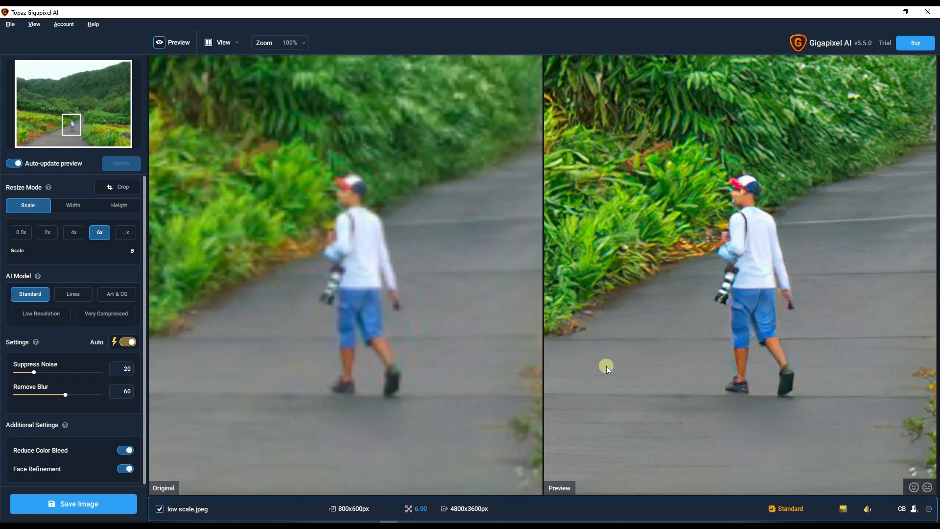
- Save the 6x upscale as a JPG, accepting the trial watermark
{"action": "left_click", "coordinate": [73, 509]}
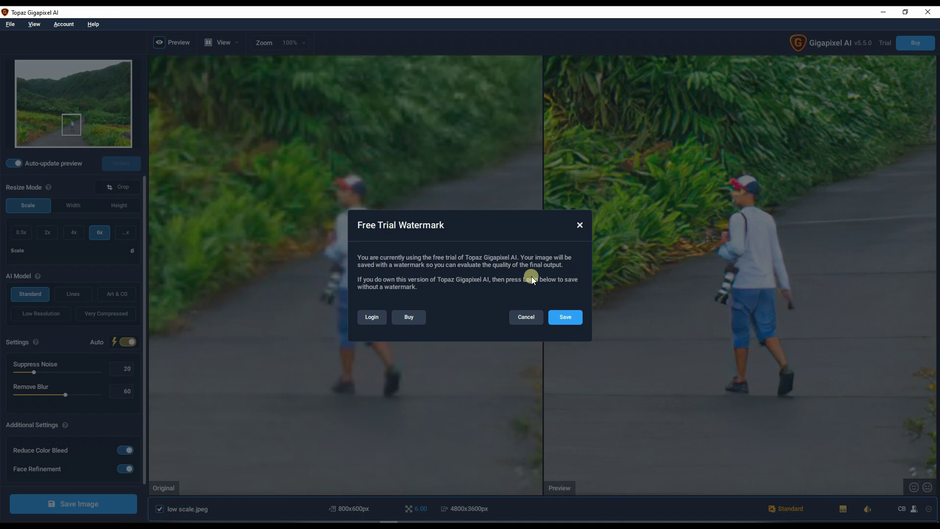
{"action": "left_click", "coordinate": [571, 320]}
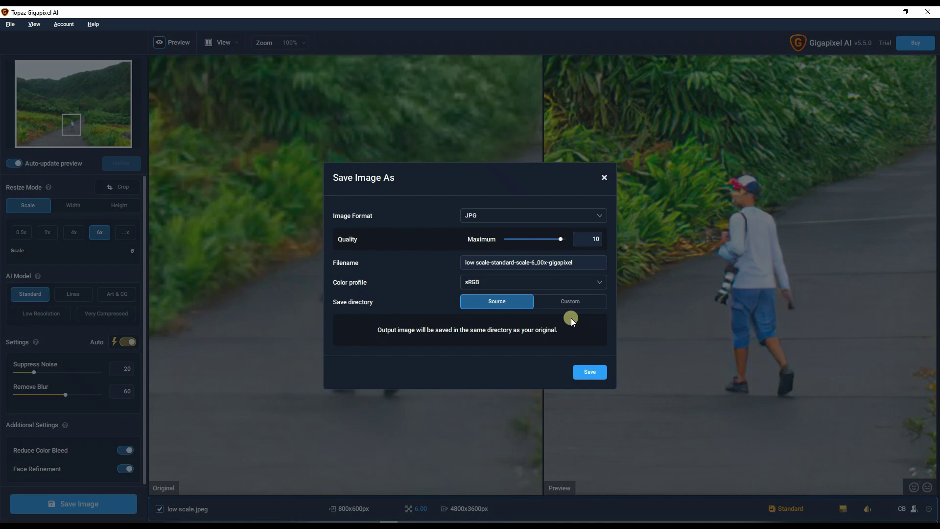
{"action": "left_click", "coordinate": [515, 217]}
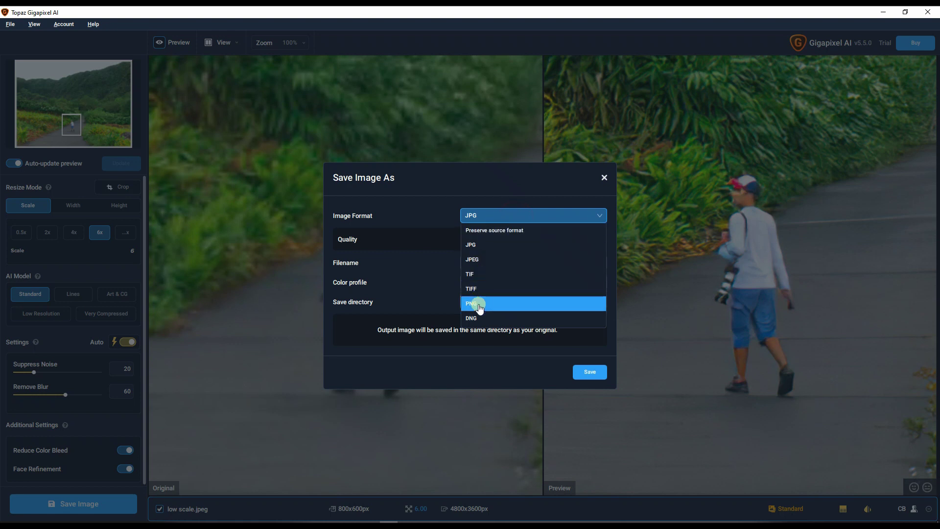
{"action": "left_click", "coordinate": [482, 215]}
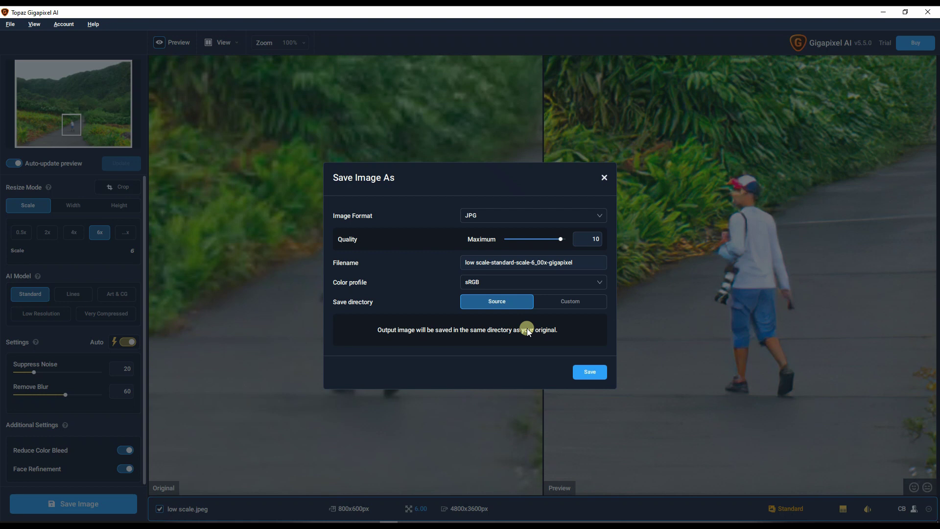
{"action": "left_click", "coordinate": [590, 371]}
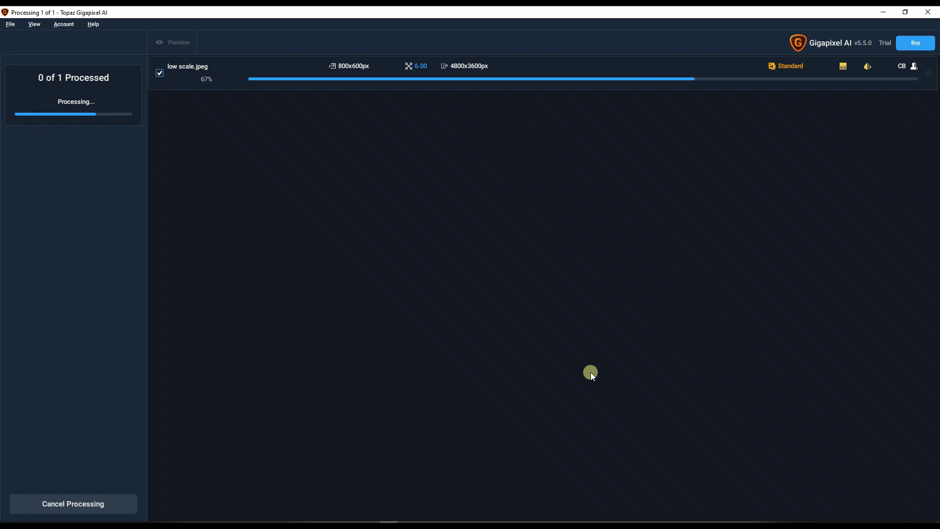
- Open the output folder from Gigapixel and maximize the File Explorer window
{"action": "left_click", "coordinate": [335, 500]}
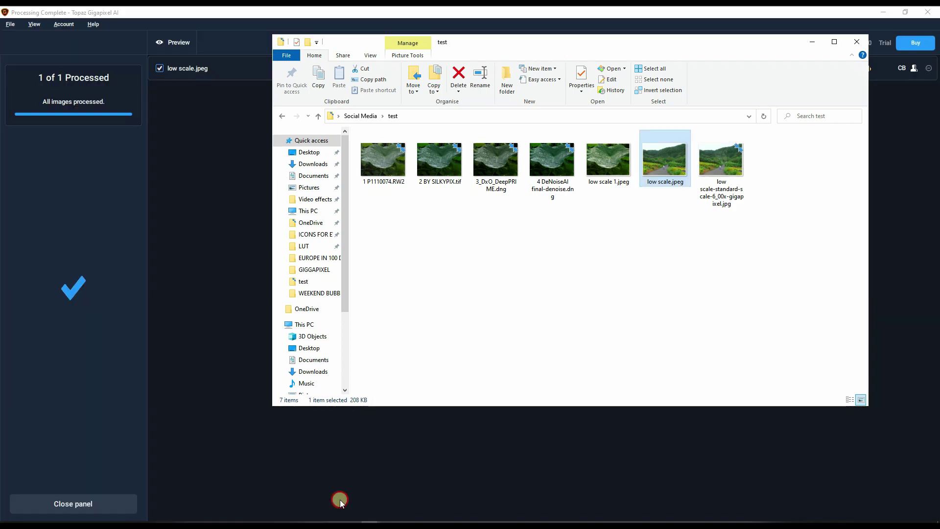
{"action": "key", "text": "super+Up"}
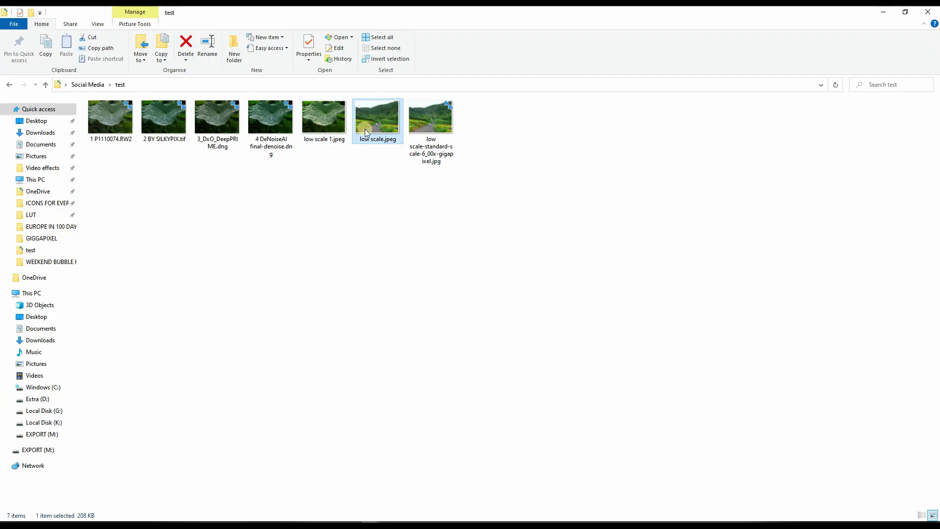
- View low scale.jpeg, then the 4800x3600 upscale, in Honeyview and close it
{"action": "double_click", "coordinate": [372, 129]}
{"action": "scroll", "coordinate": [371, 131], "scroll_direction": "up", "scroll_amount": 2}
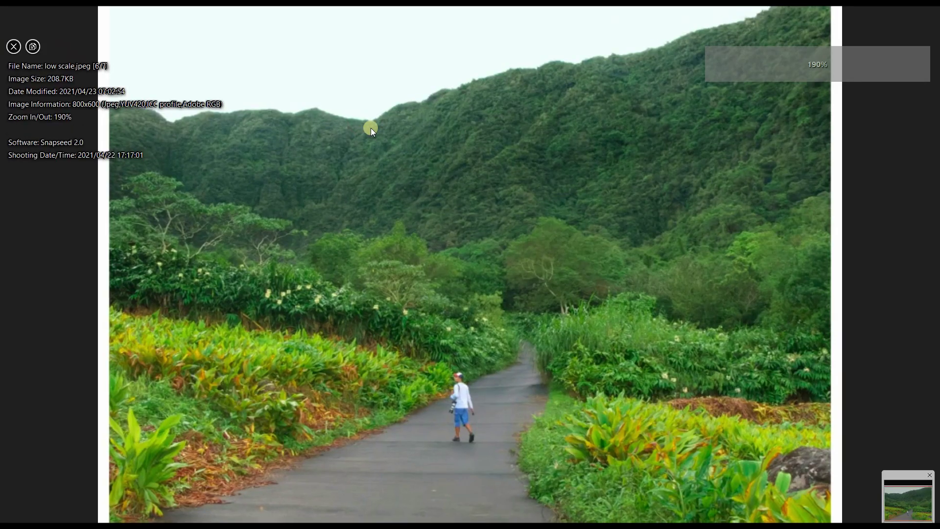
{"action": "key", "text": "Escape"}
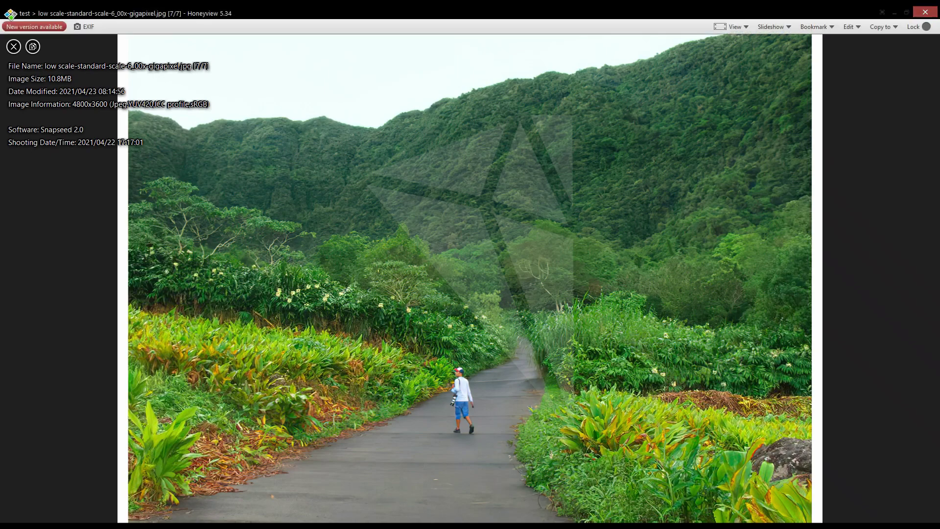
{"action": "left_click", "coordinate": [927, 11]}
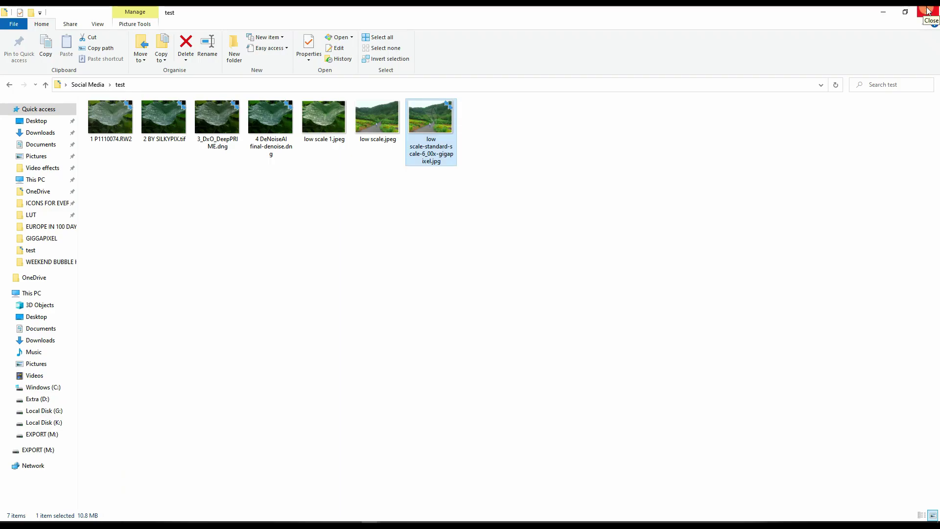